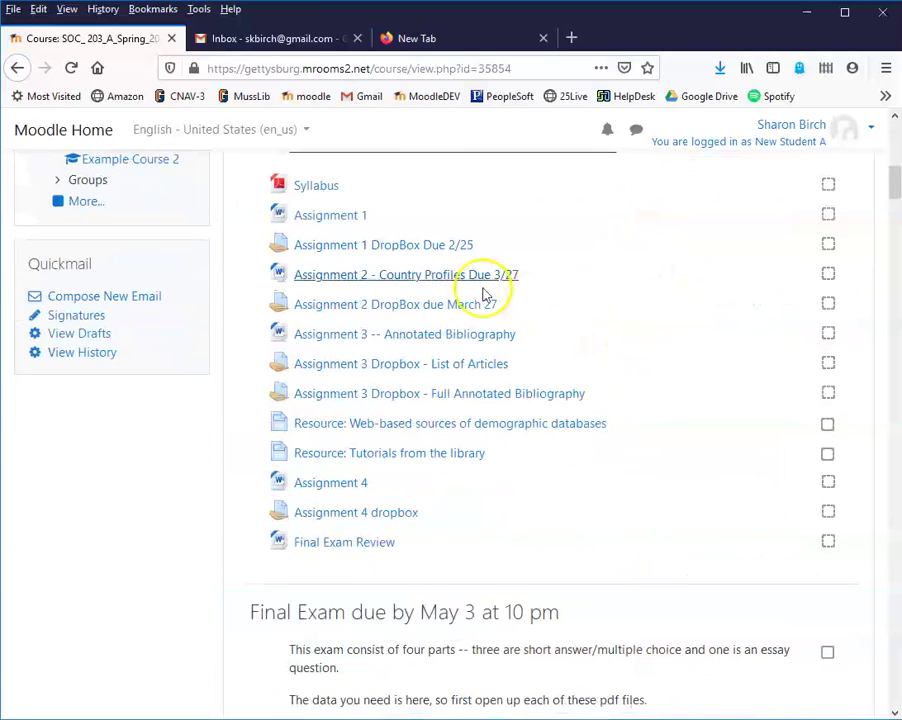
Open the Assignment 1 DropBox Due 2/25 activity and start adding a submission.
left_click(314, 250)
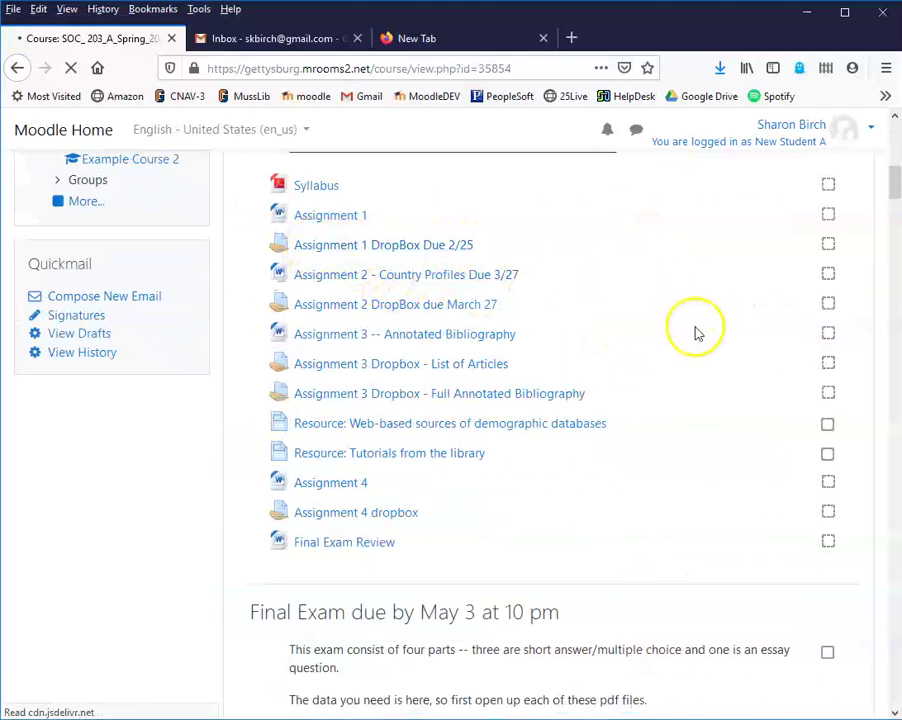
scroll(658, 416, "down", 3)
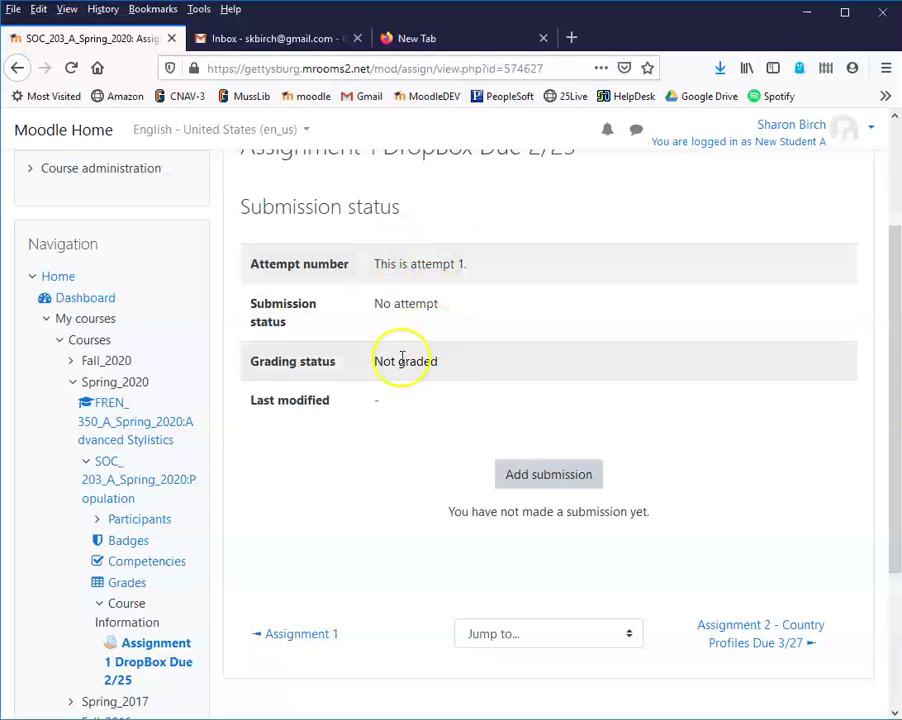
left_click(546, 484)
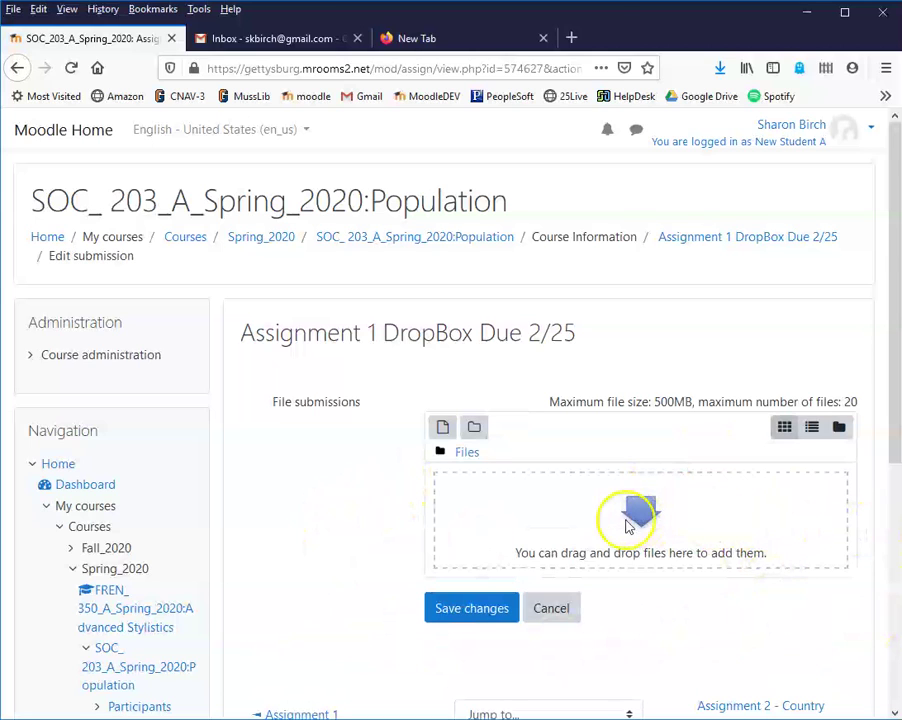
Upload the Desktop file Document example word.docx to the file submissions area.
left_click(441, 427)
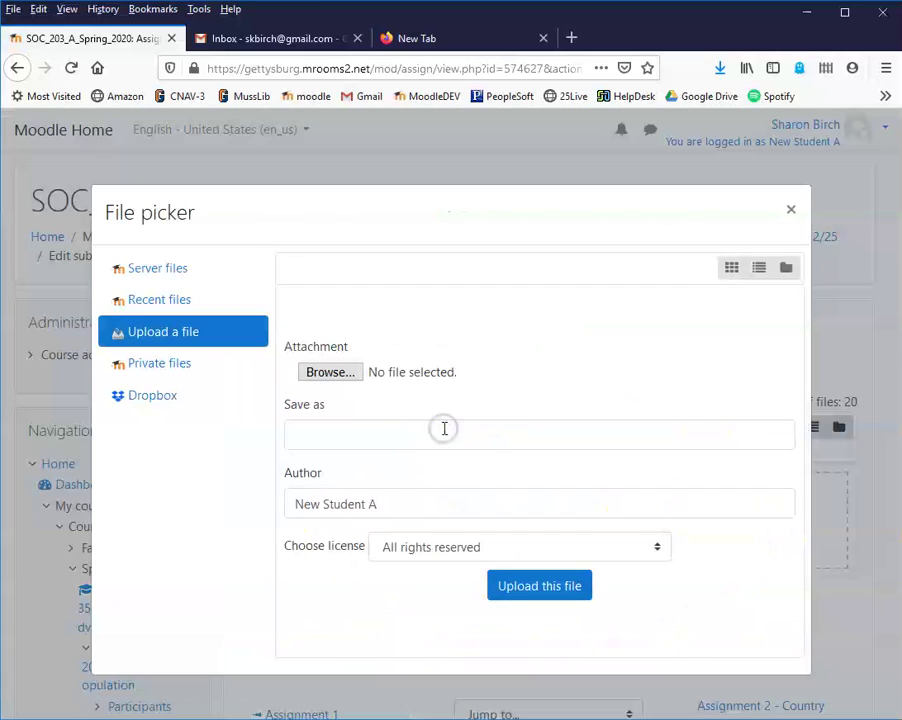
left_click(342, 372)
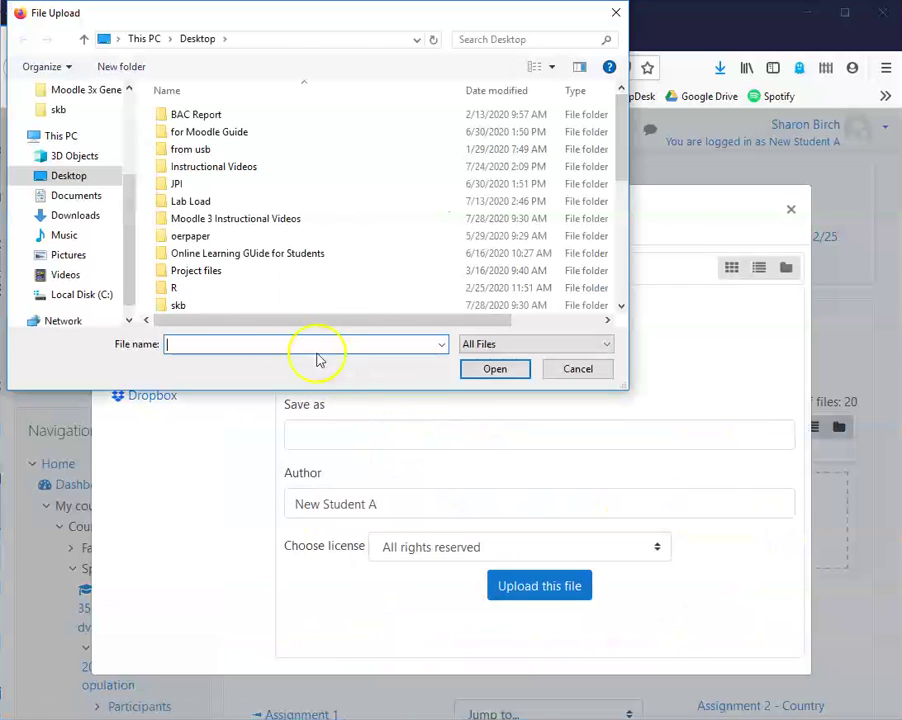
scroll(330, 202, "down", 4)
scroll(224, 253, "down", 2)
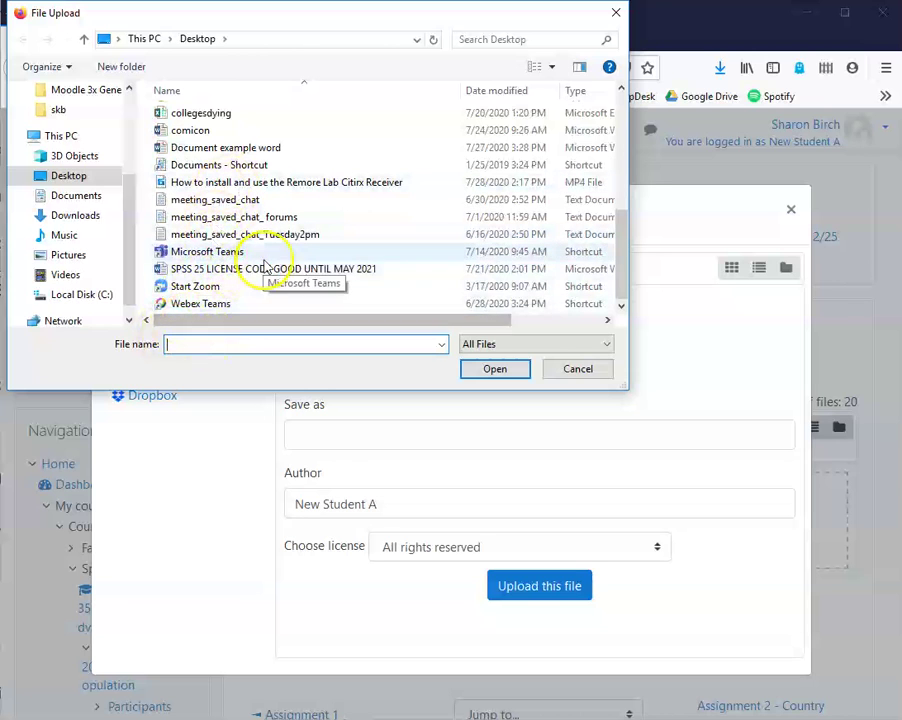
scroll(255, 250, "up", 2)
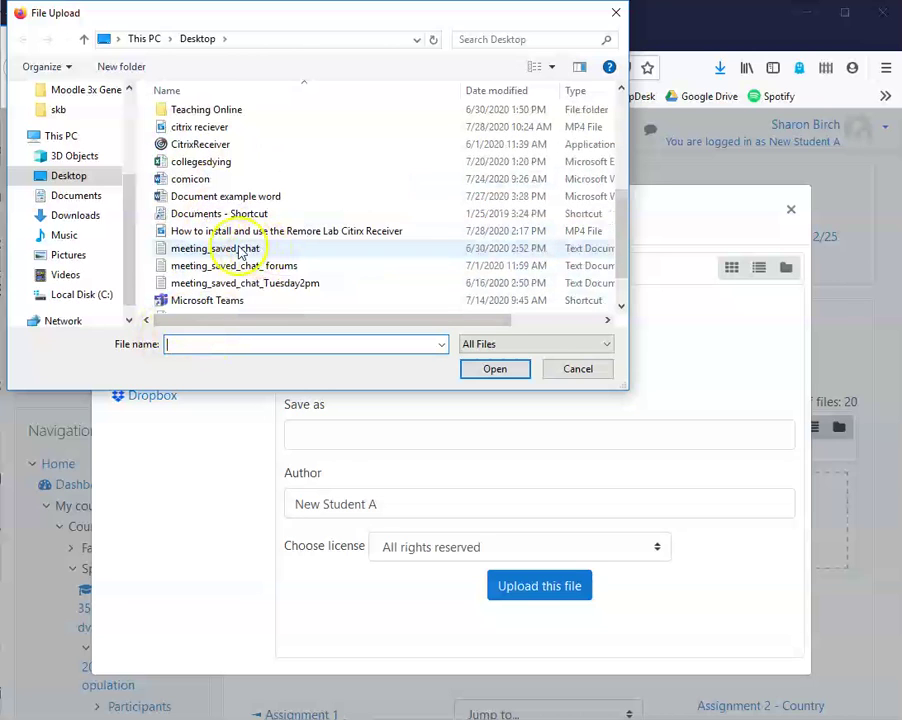
left_click(197, 196)
left_click(494, 370)
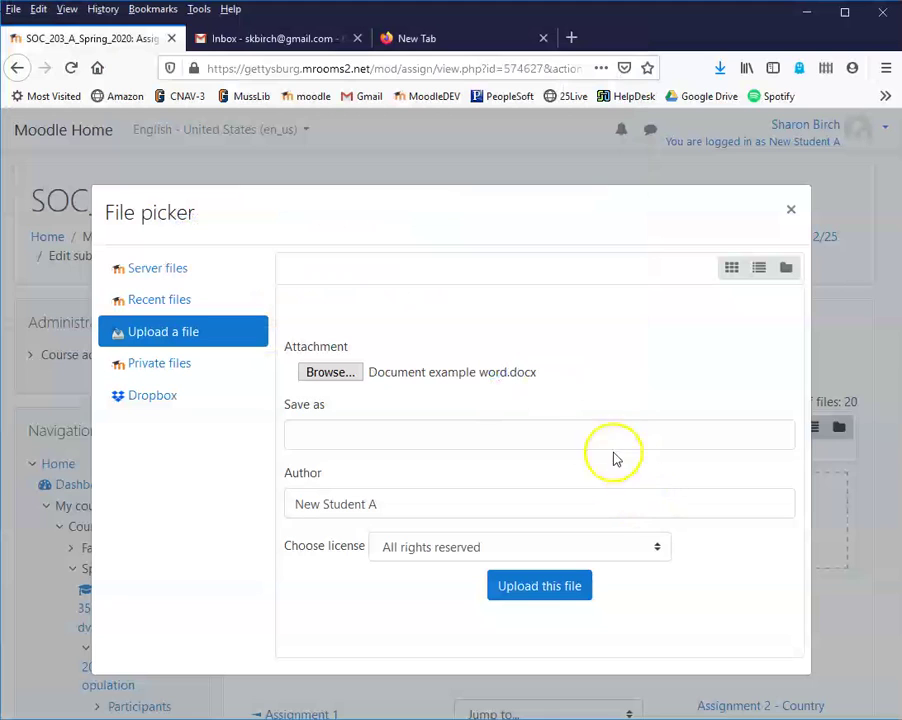
left_click(553, 590)
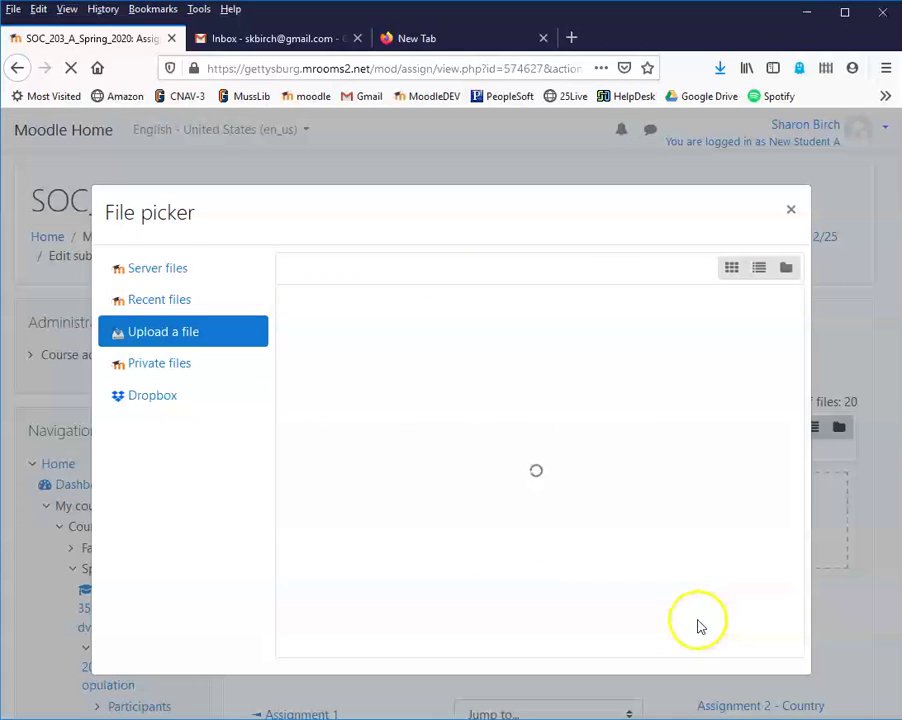
Save the submission changes with the uploaded Word document.
scroll(704, 580, "down", 5)
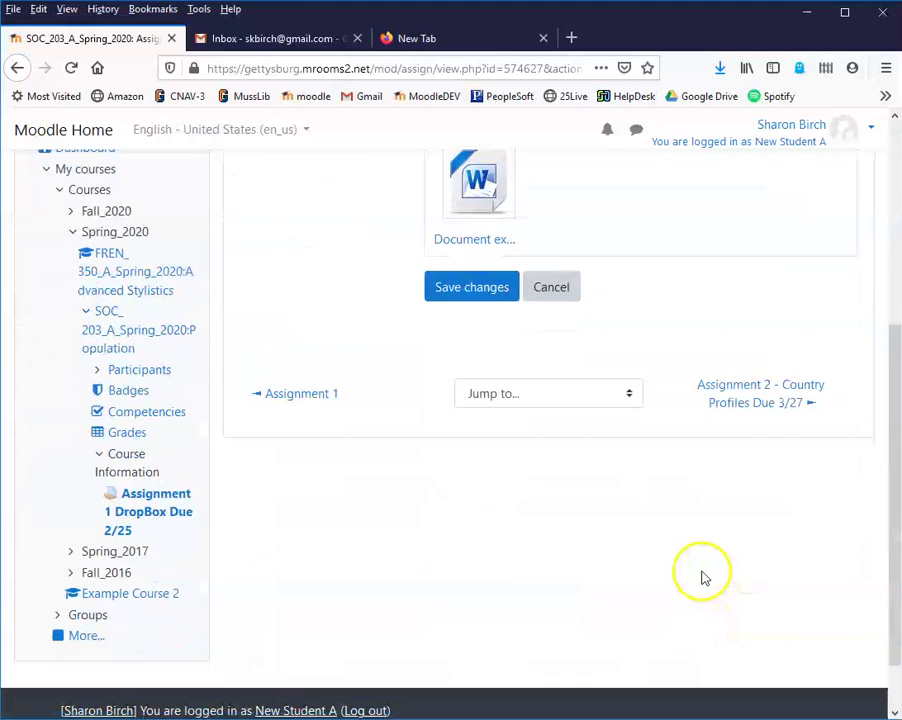
scroll(697, 571, "up", 3)
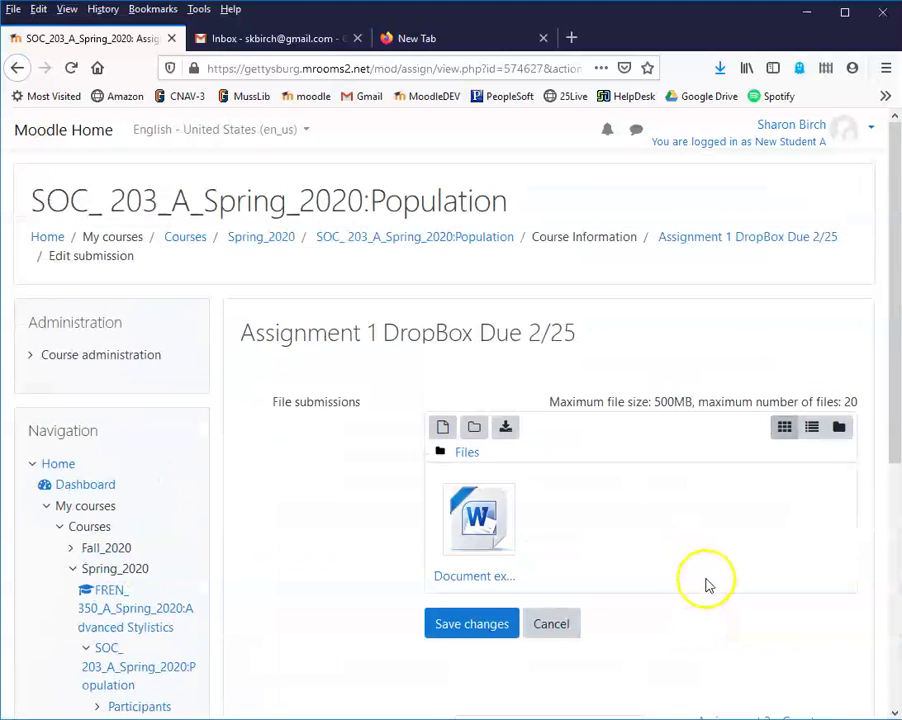
scroll(702, 580, "down", 2)
scroll(714, 578, "down", 3)
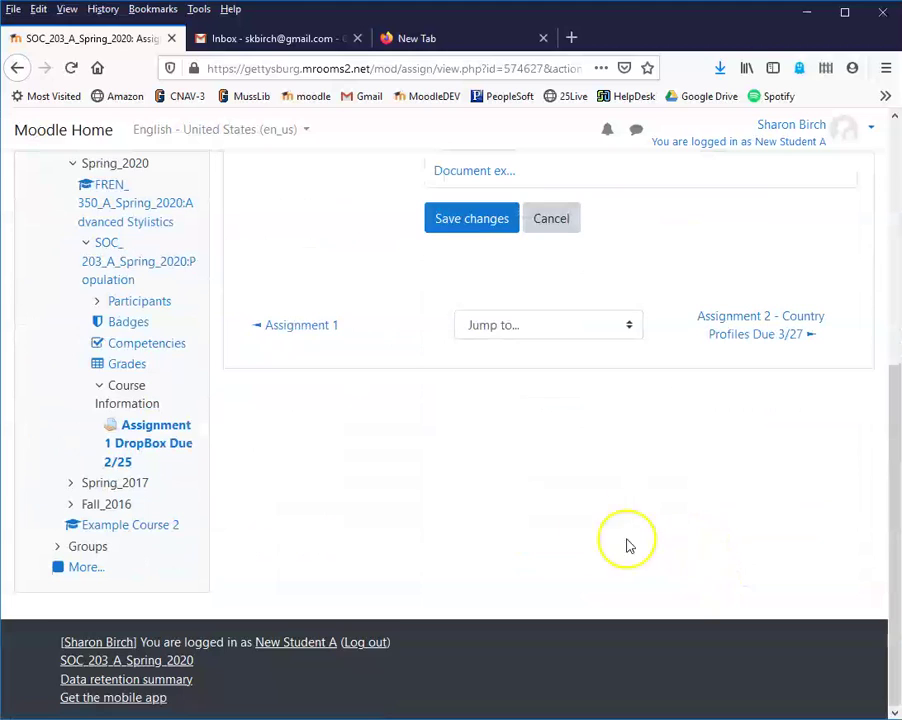
scroll(600, 545, "up", 2)
scroll(490, 535, "up", 2)
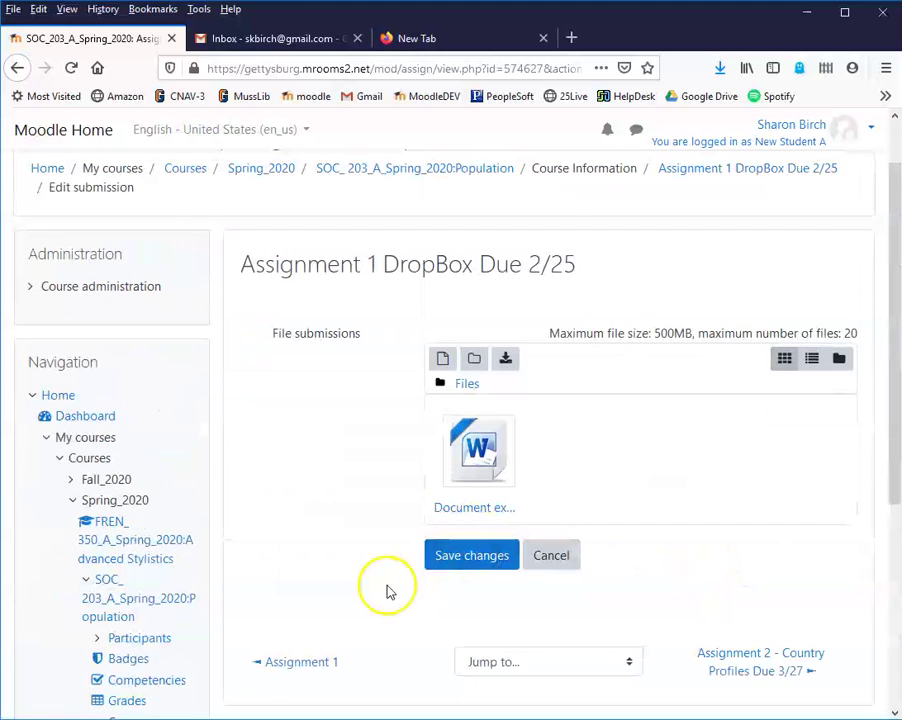
left_click(477, 555)
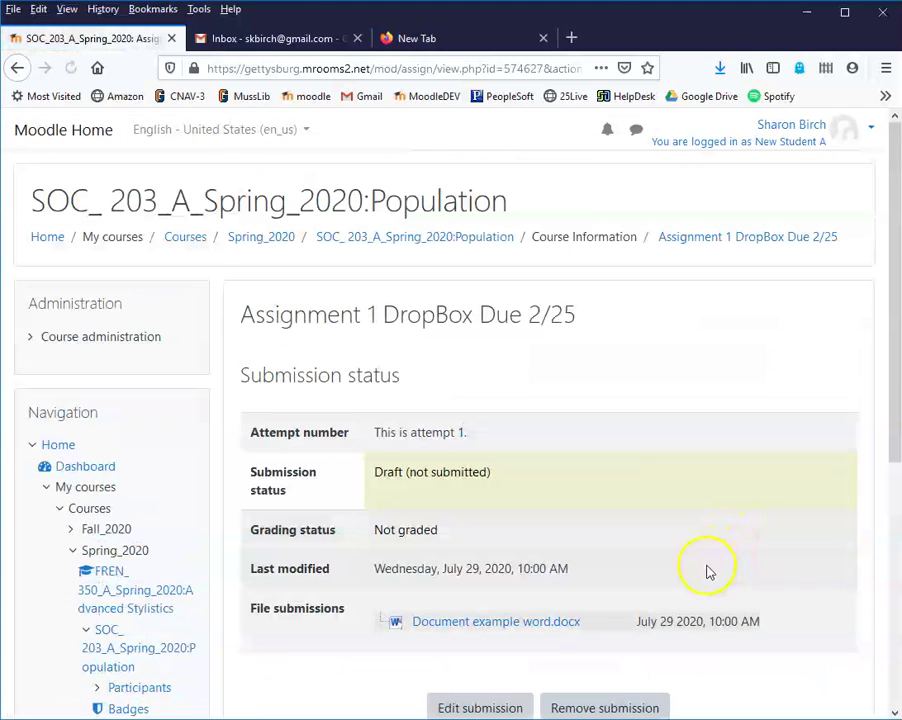
Submit the draft assignment for grading, affirming the Honor Code statement and confirming the submission.
scroll(705, 485, "down", 3)
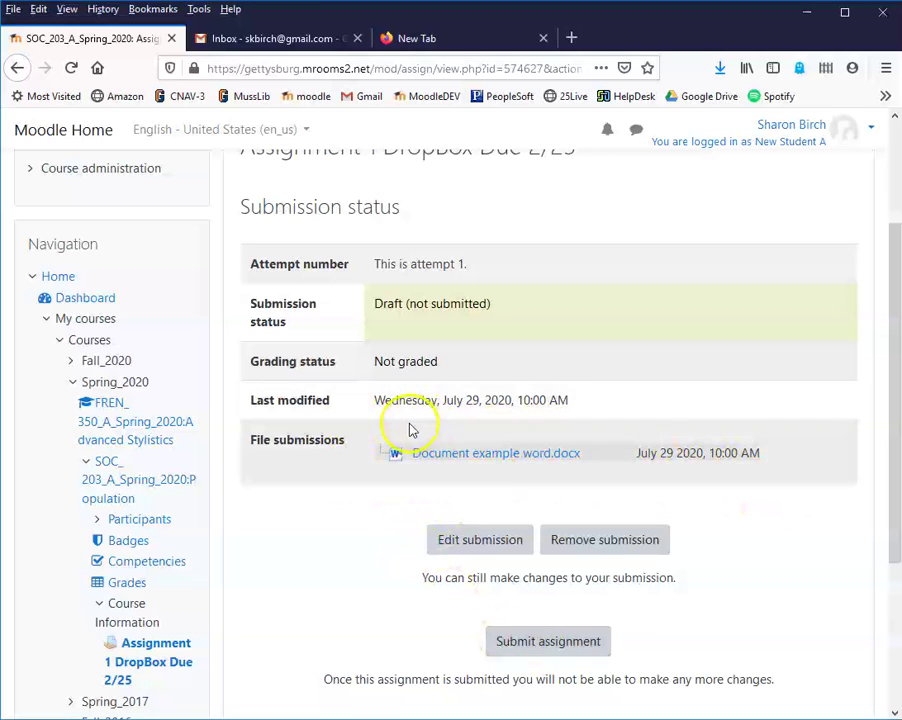
scroll(372, 580, "down", 2)
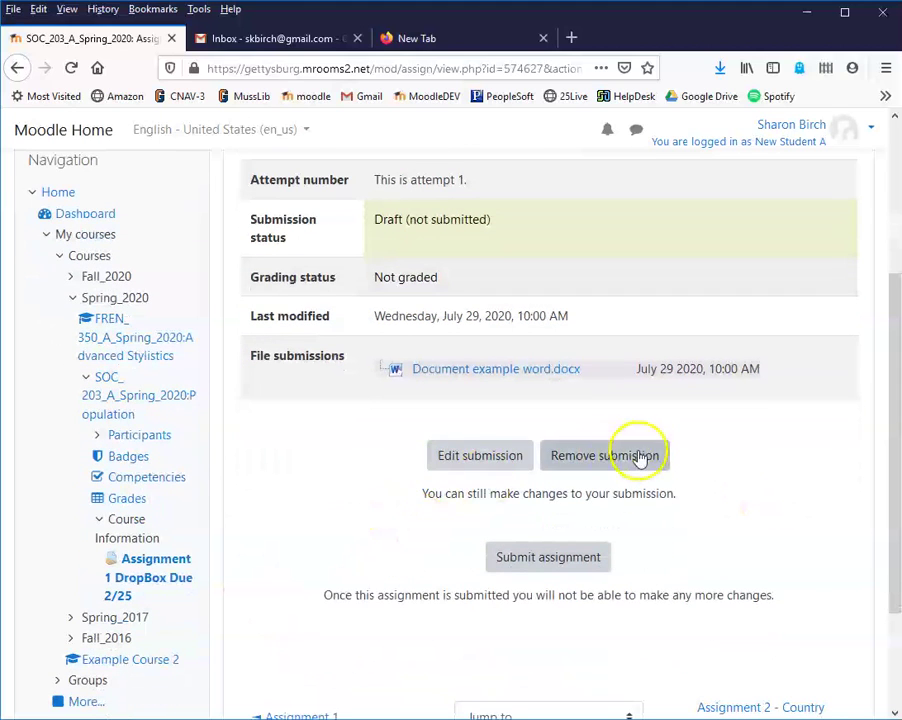
left_click(543, 567)
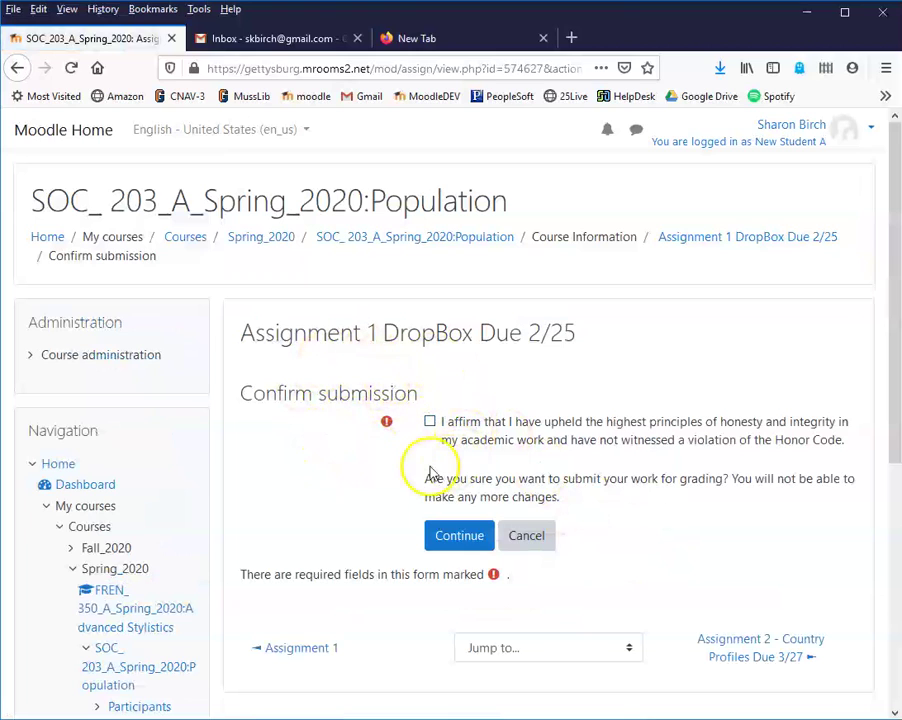
left_click(429, 423)
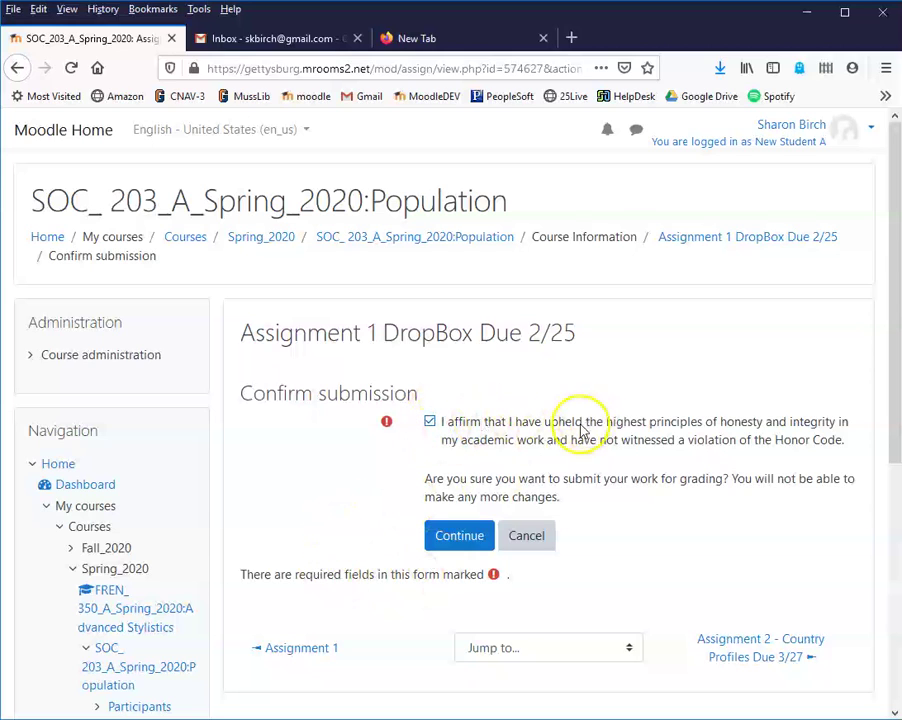
left_click(459, 537)
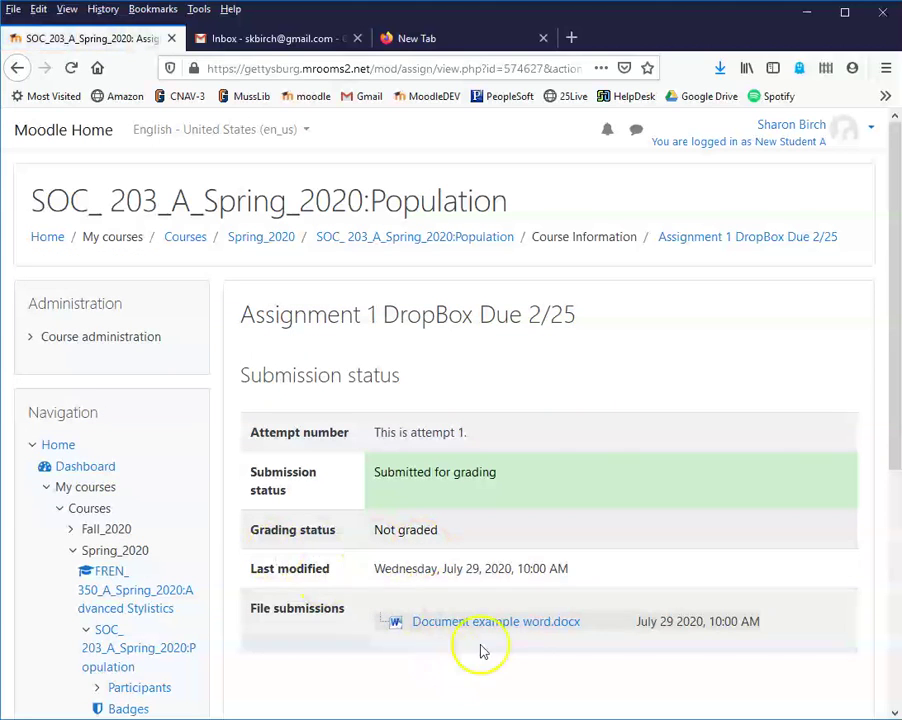
Review the submission status details, and return to the SOC_203_A_Spring_2020:Population course page.
scroll(490, 580, "down", 1)
scroll(501, 514, "down", 1)
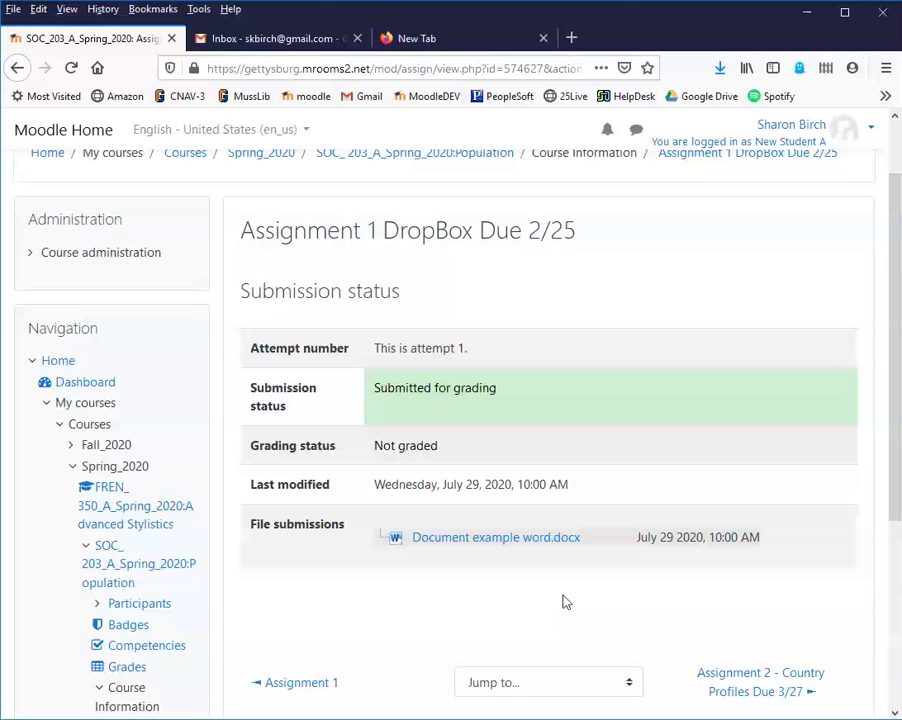
scroll(298, 548, "down", 3)
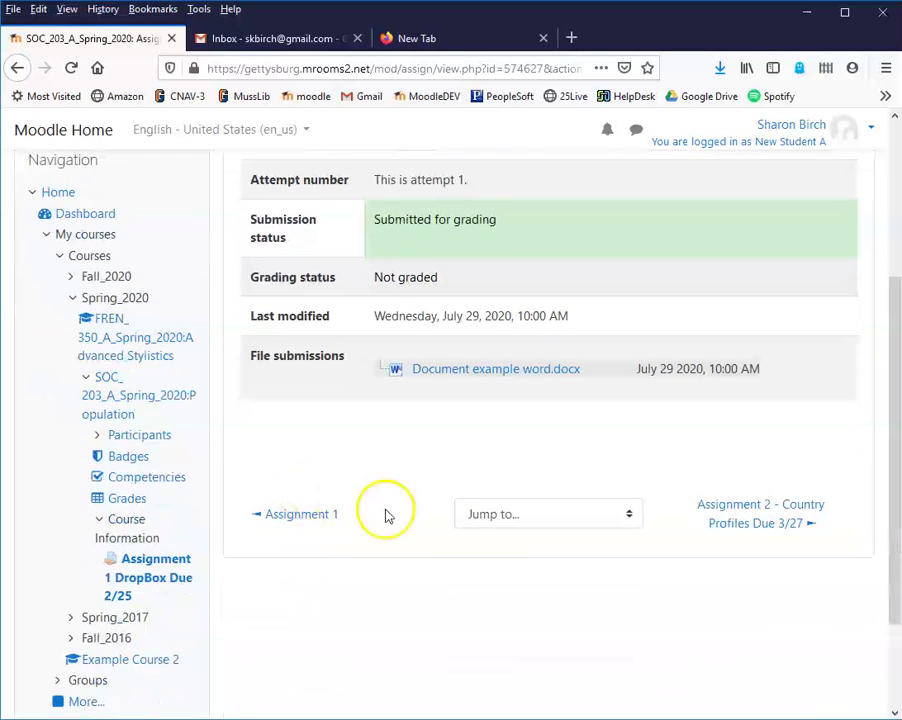
scroll(490, 575, "up", 3)
scroll(404, 246, "up", 2)
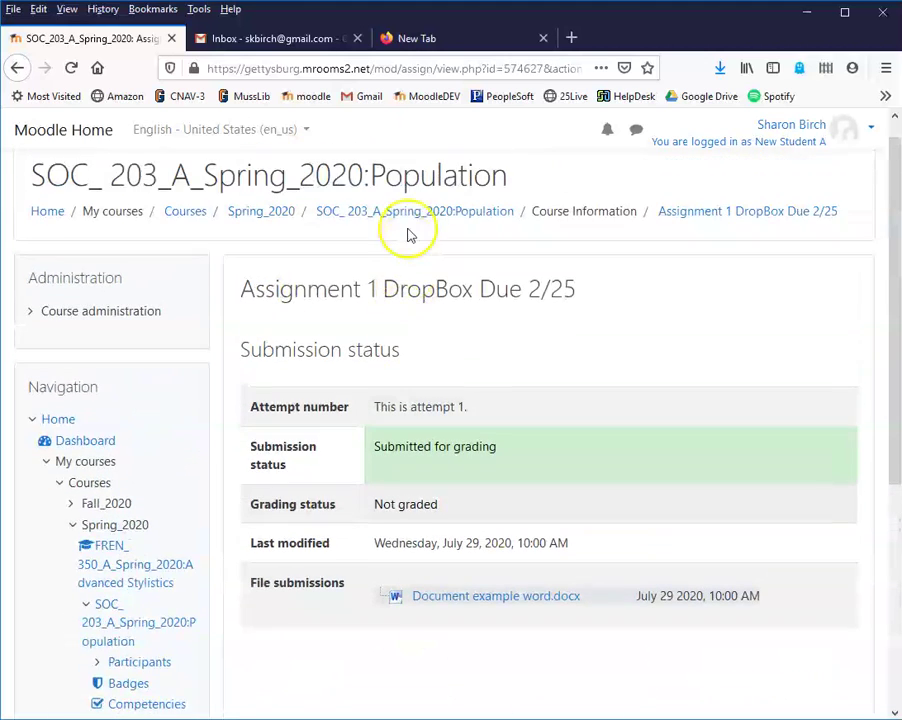
left_click(412, 240)
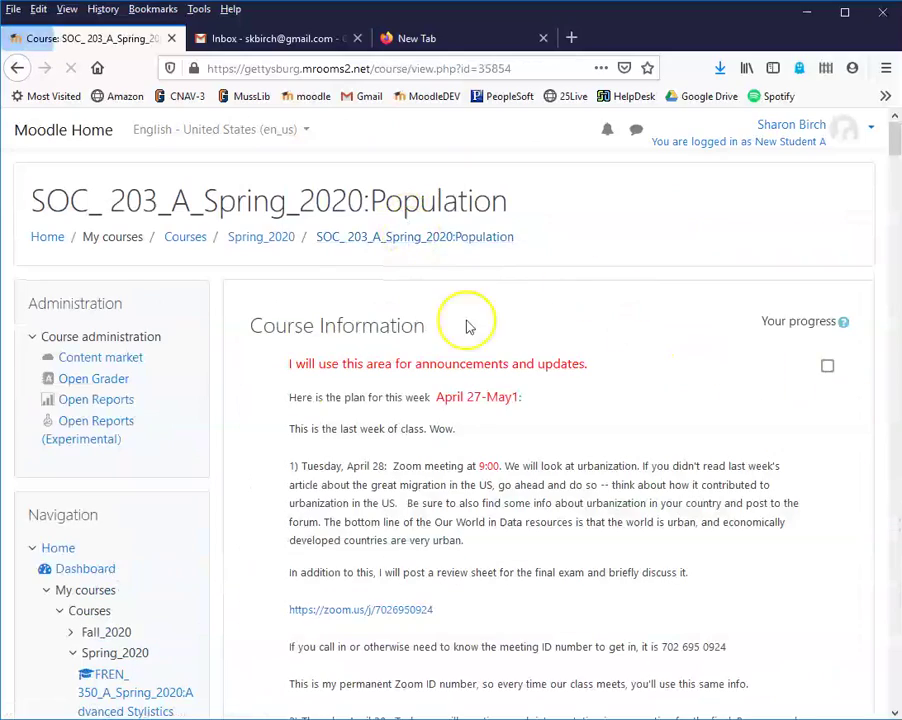
Reopen Assignment 1 DropBox Due 2/25 from the course page to check its submission and grading status.
scroll(549, 411, "down", 10)
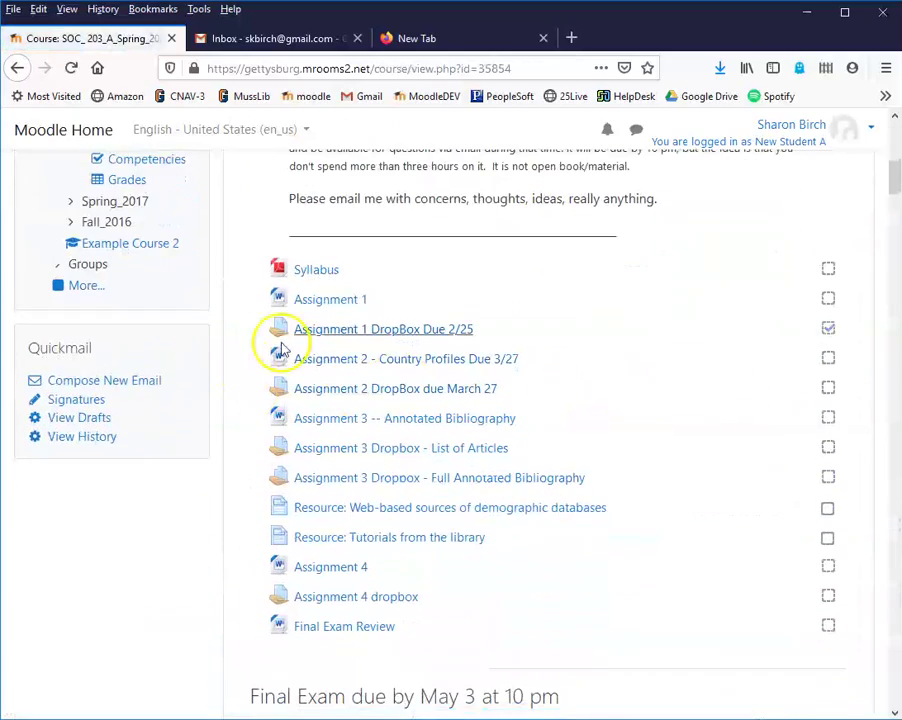
left_click(345, 329)
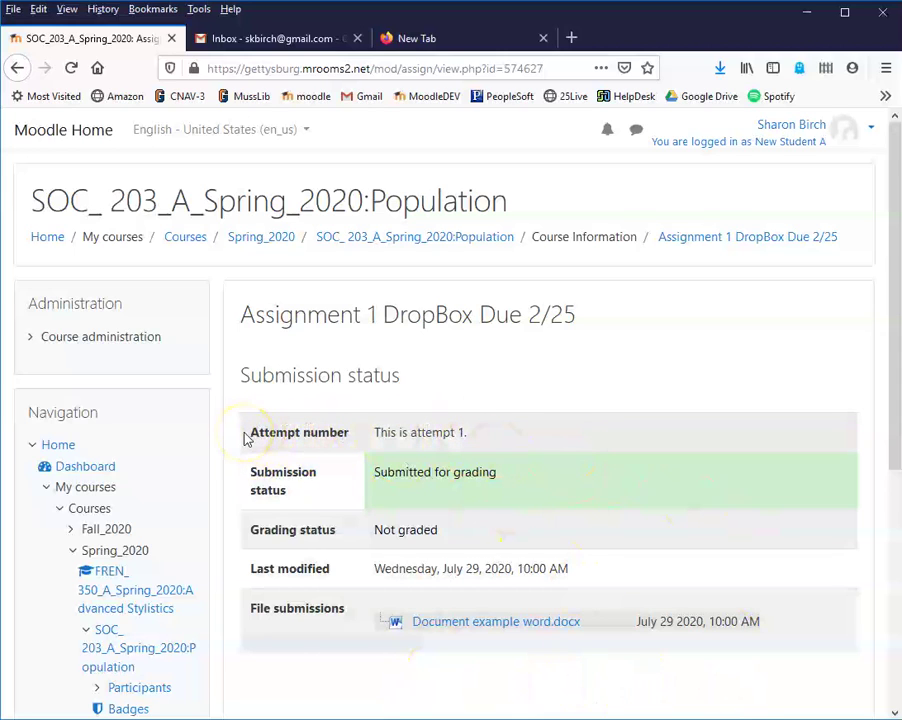
scroll(530, 650, "down", 2)
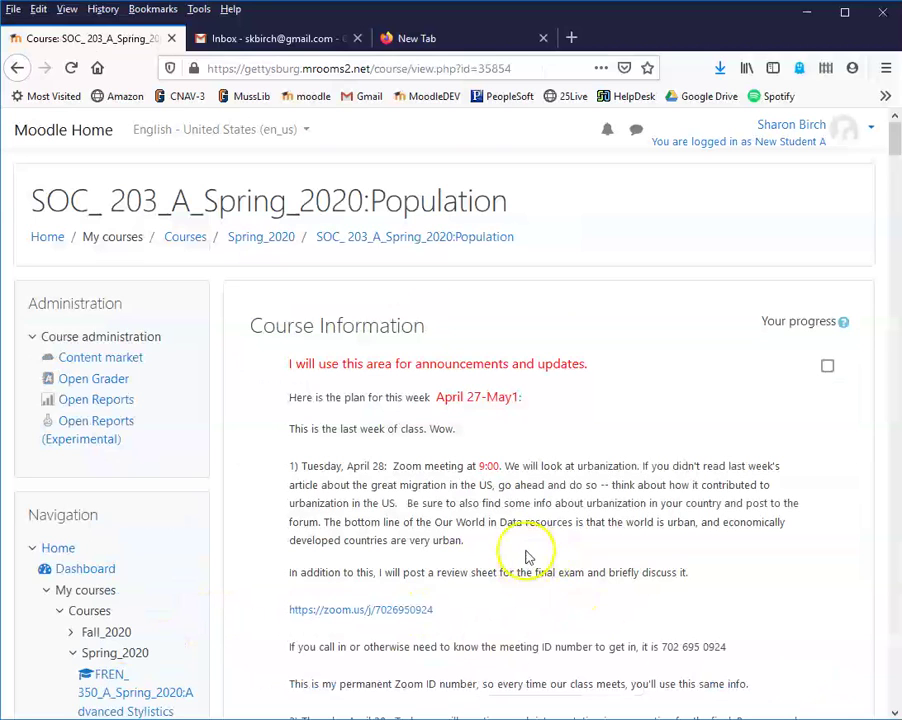
From the course page, open Assignment 1 DropBox Due 2/25 and examine its grading status, grade, feedback comments and annotated PDF entry.
scroll(528, 562, "down", 4)
scroll(504, 497, "down", 3)
left_click(348, 332)
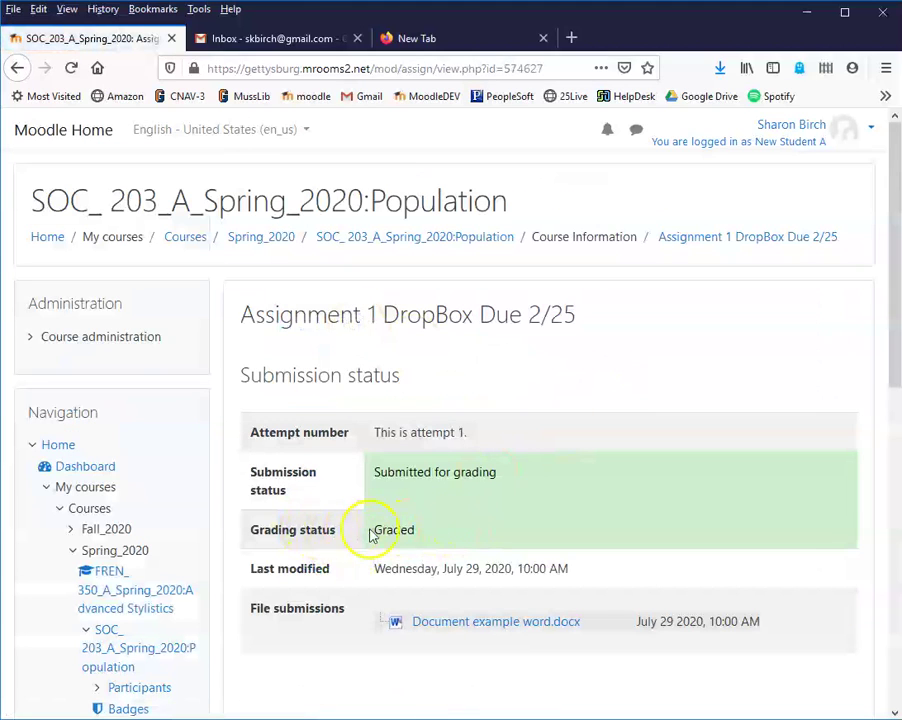
scroll(760, 360, "down", 3)
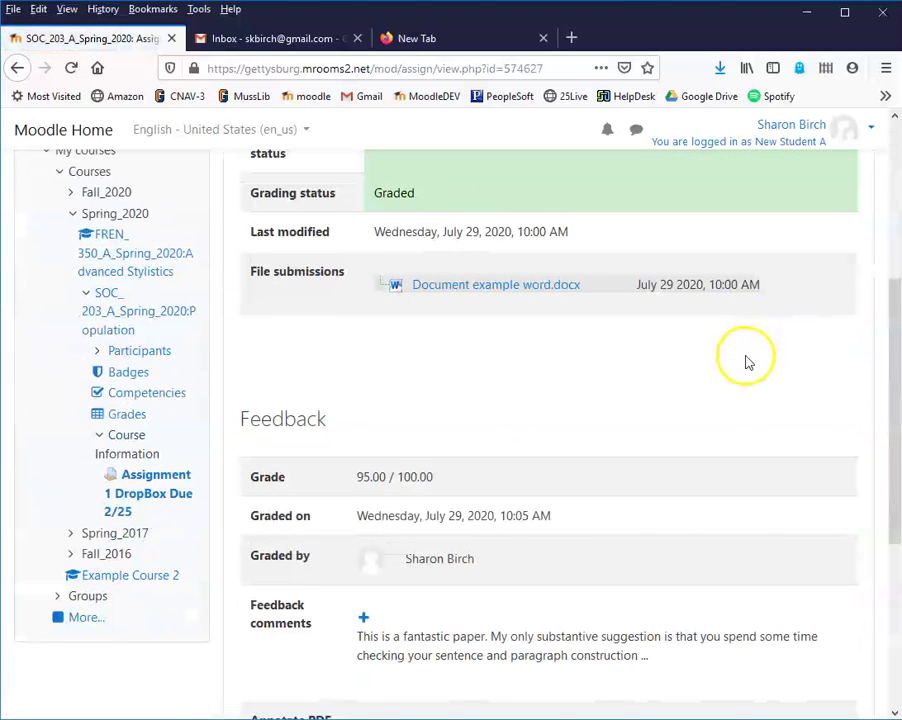
scroll(745, 362, "down", 2)
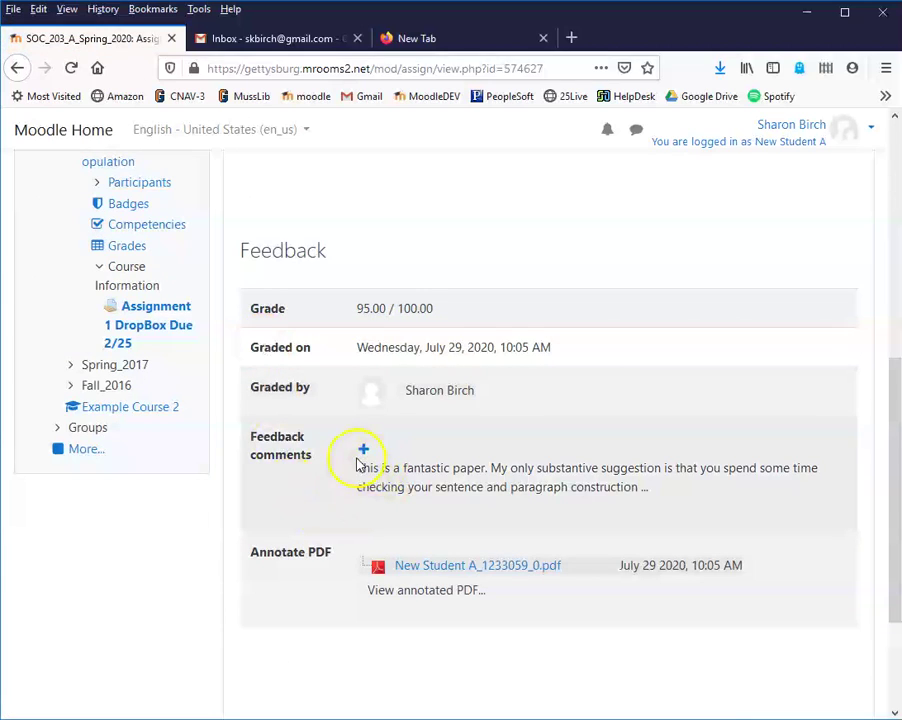
scroll(324, 480, "down", 3)
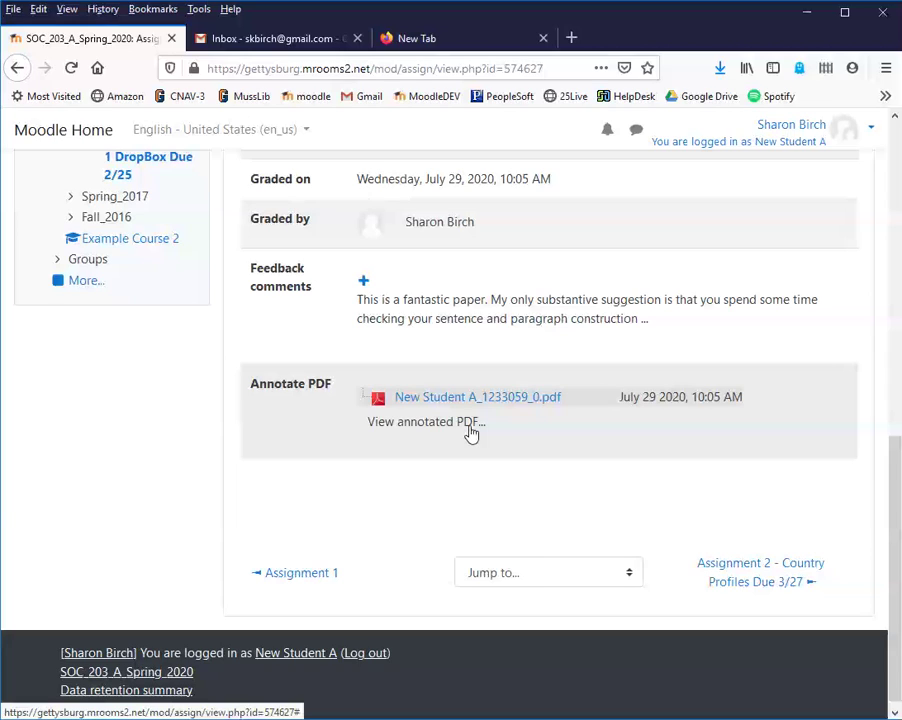
scroll(447, 348, "up", 6)
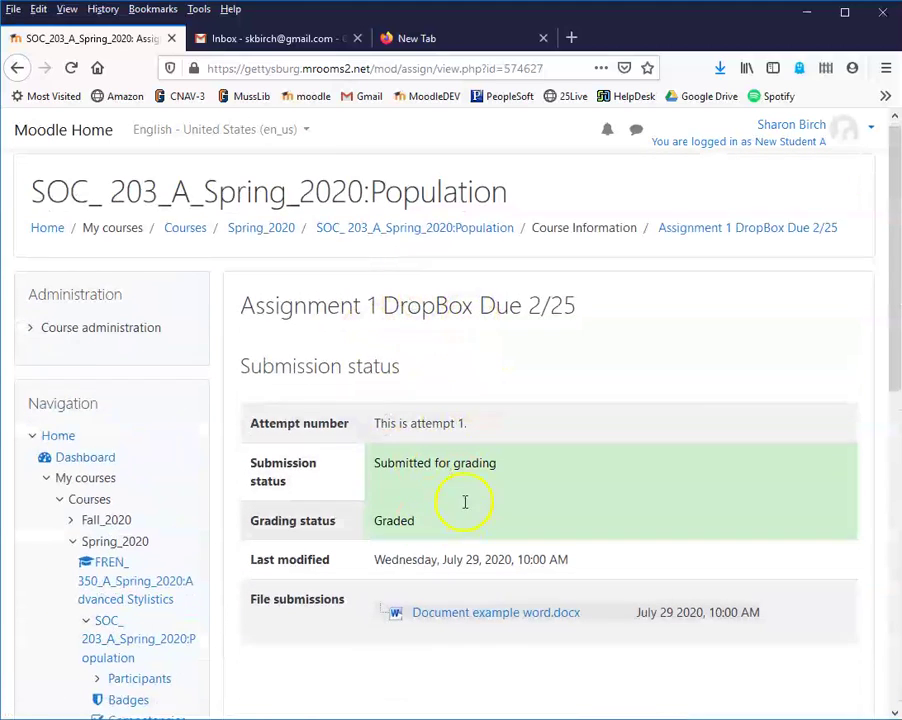
scroll(467, 507, "down", 4)
scroll(455, 407, "up", 3)
scroll(437, 422, "up", 2)
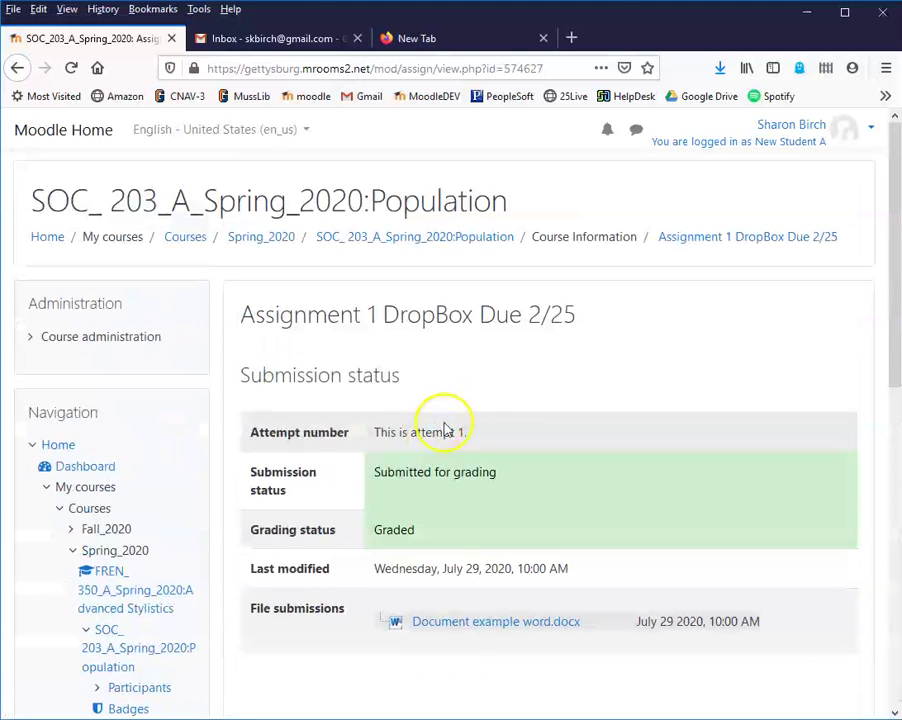
Open the course's Grades report to check the Assignment 1 grade and feedback, and return to the course page.
left_click(466, 245)
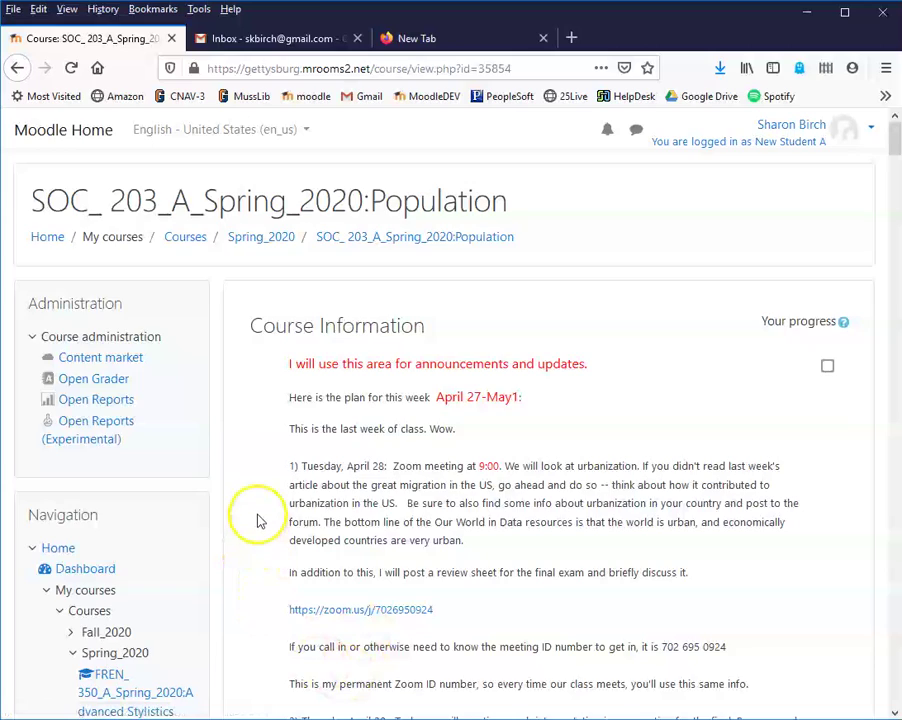
scroll(256, 514, "down", 3)
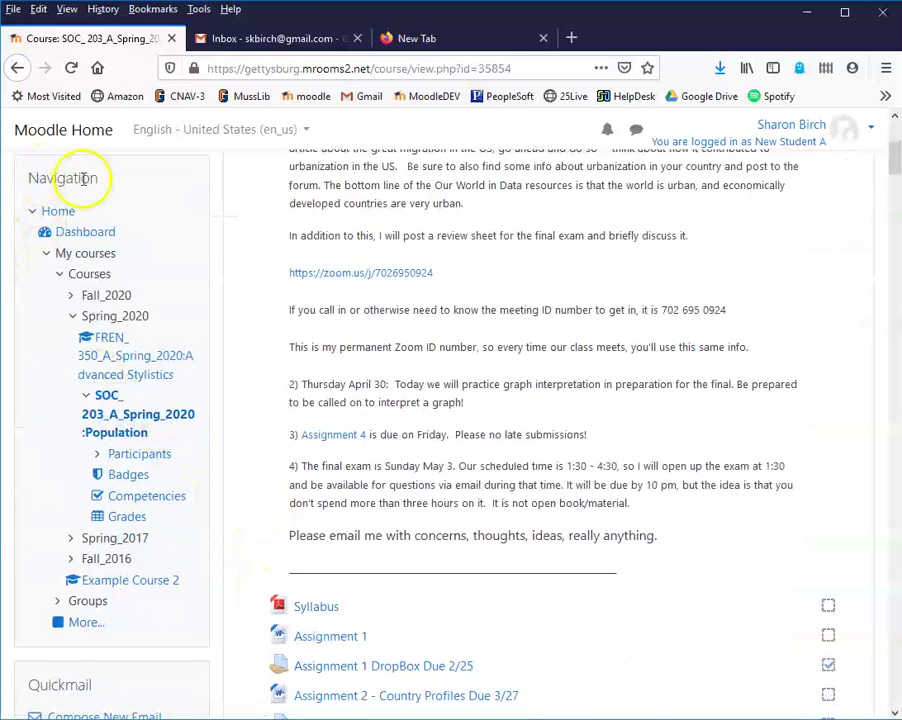
left_click(126, 515)
scroll(646, 491, "down", 5)
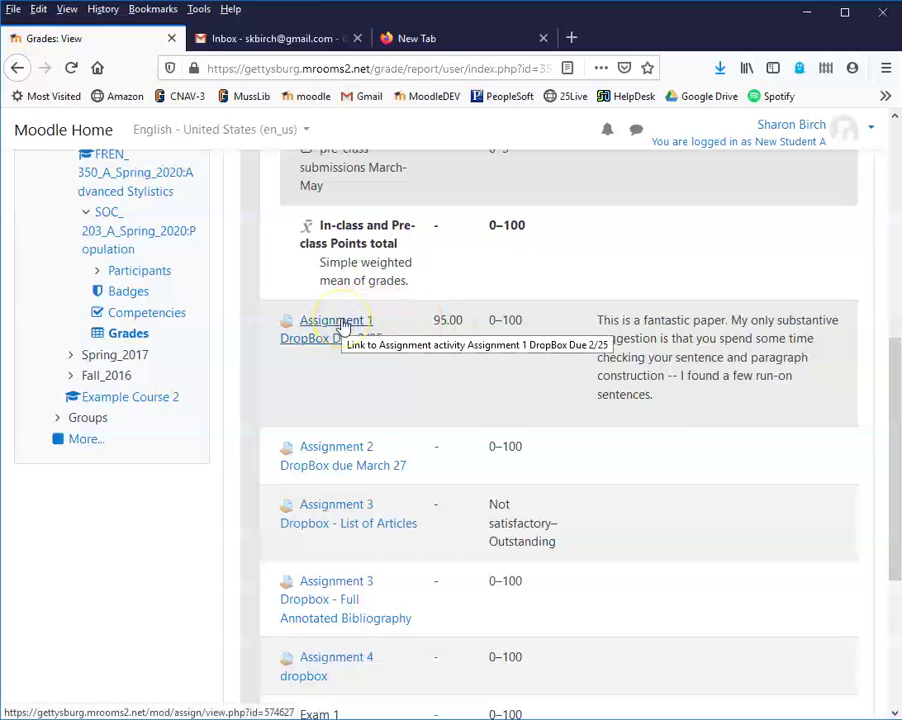
scroll(678, 457, "up", 5)
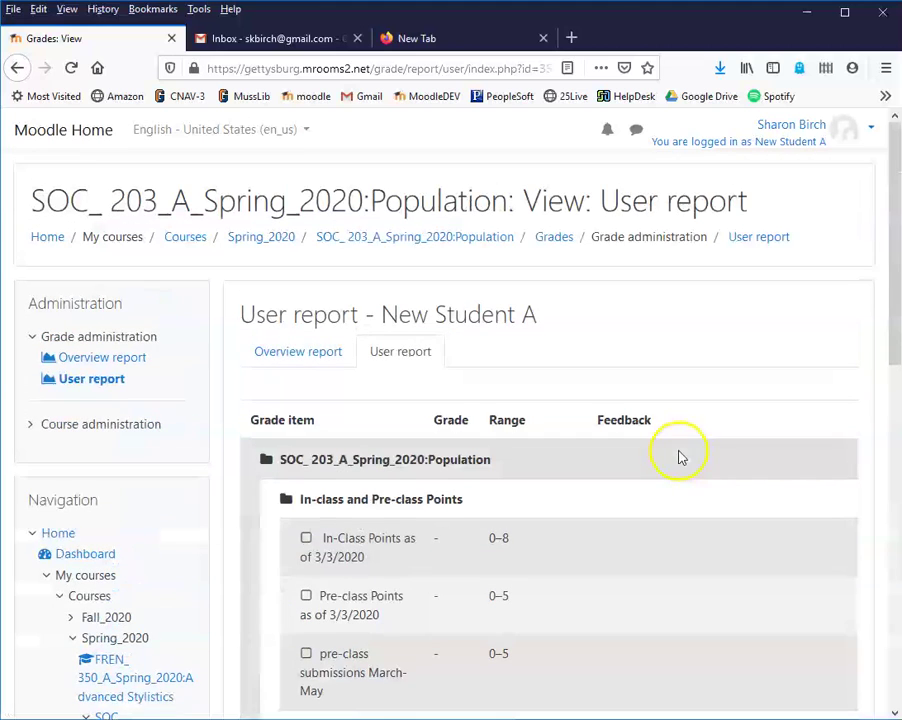
left_click(437, 237)
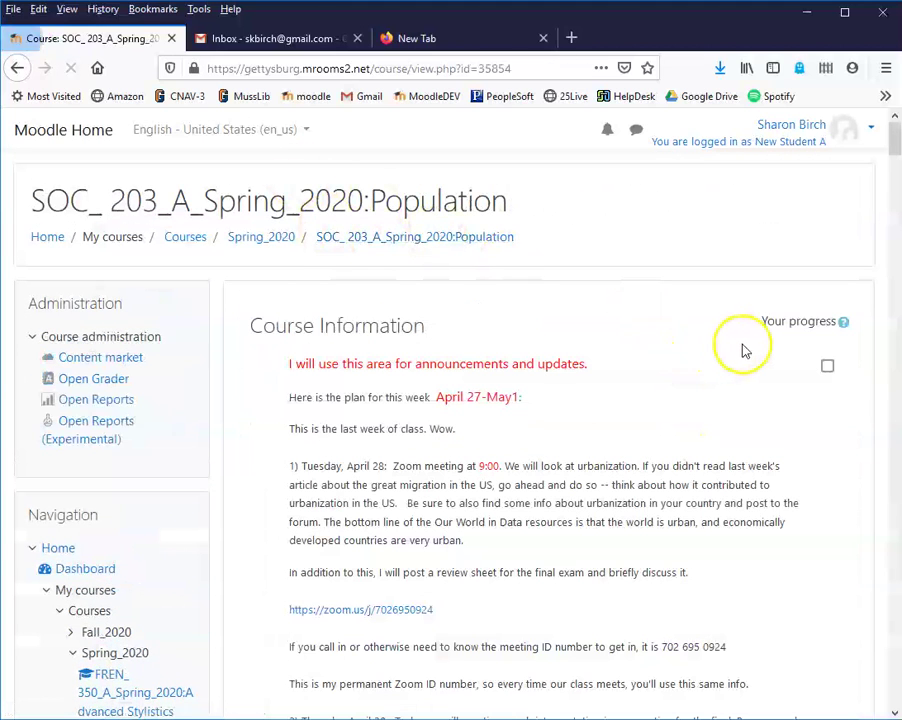